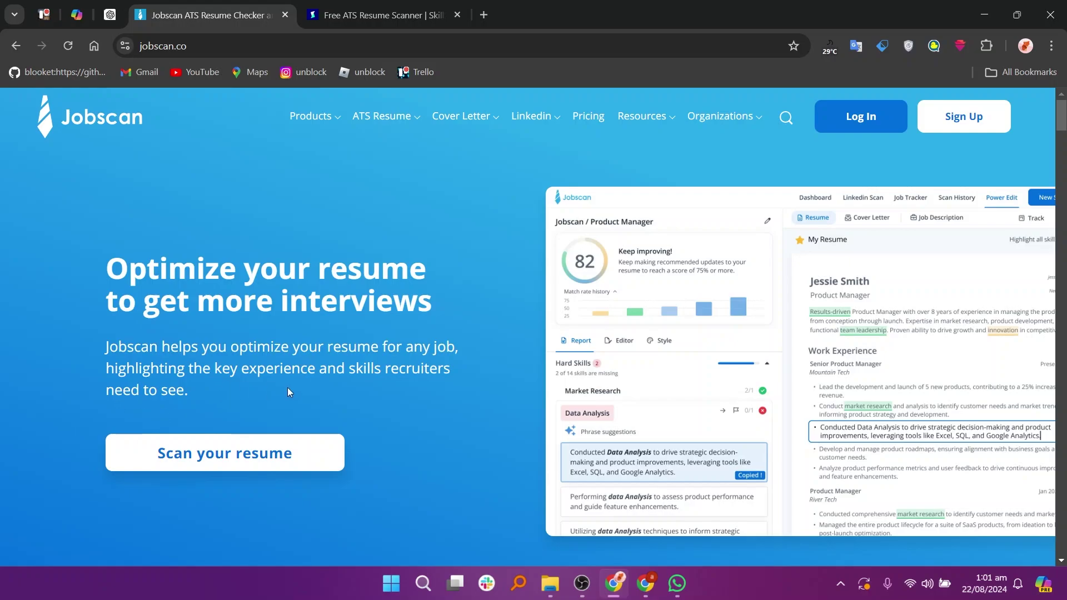
scroll(238, 400, "down", 1)
scroll(237, 400, "down", 2)
scroll(238, 401, "down", 3)
scroll(239, 401, "down", 1)
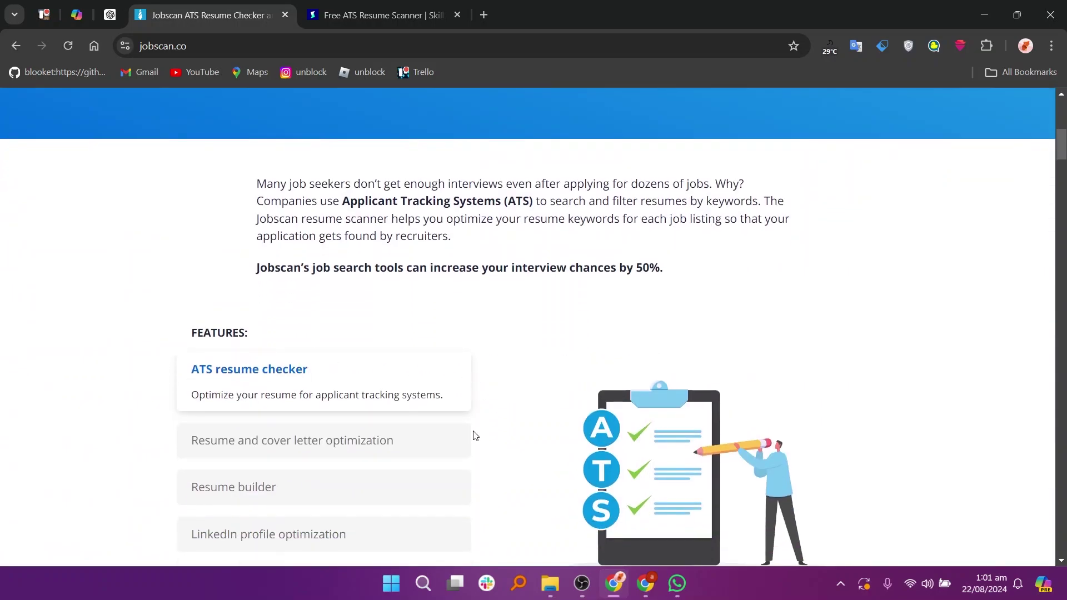
scroll(472, 435, "down", 1)
scroll(473, 435, "down", 1)
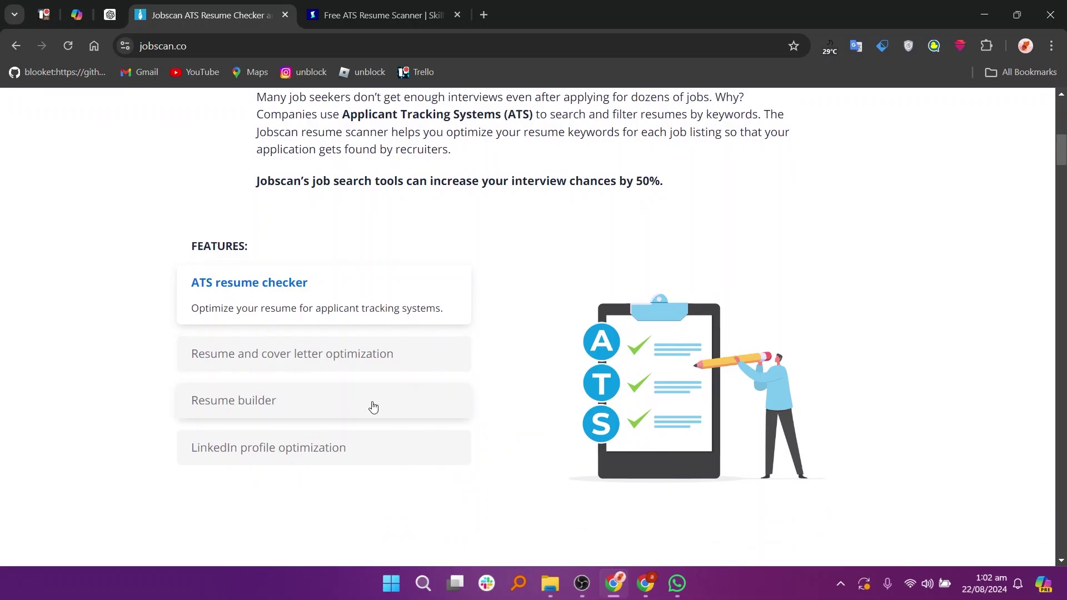
- Open Jobscan's 'Choose your plan' page listing Free, Quarterly and Monthly plans
left_click(374, 445)
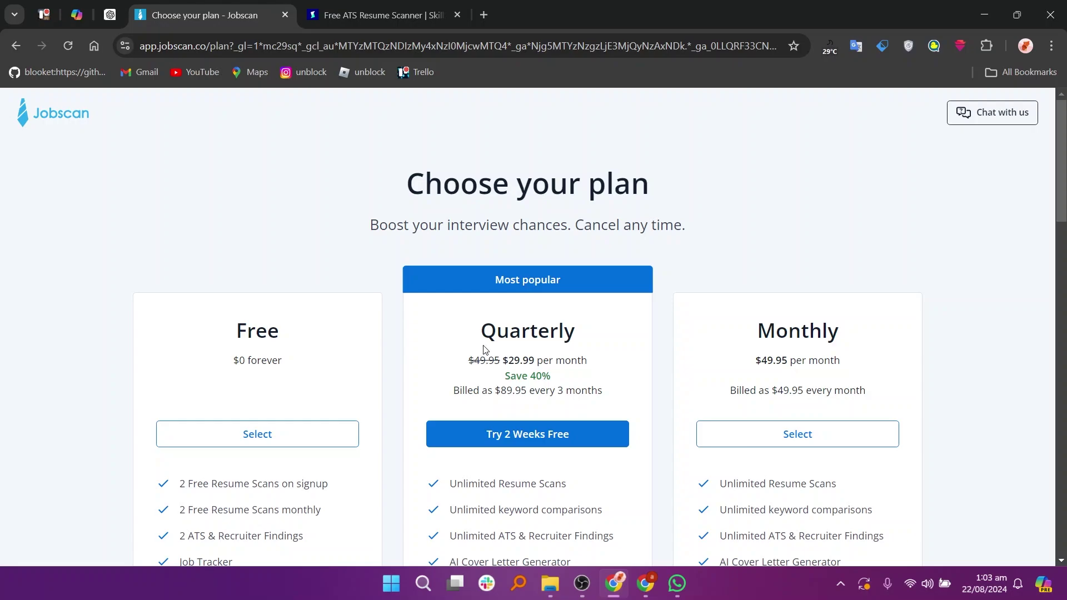
- Switch to the SkillSyncer tab and read its homepage down to the email popup
key("ctrl+Tab")
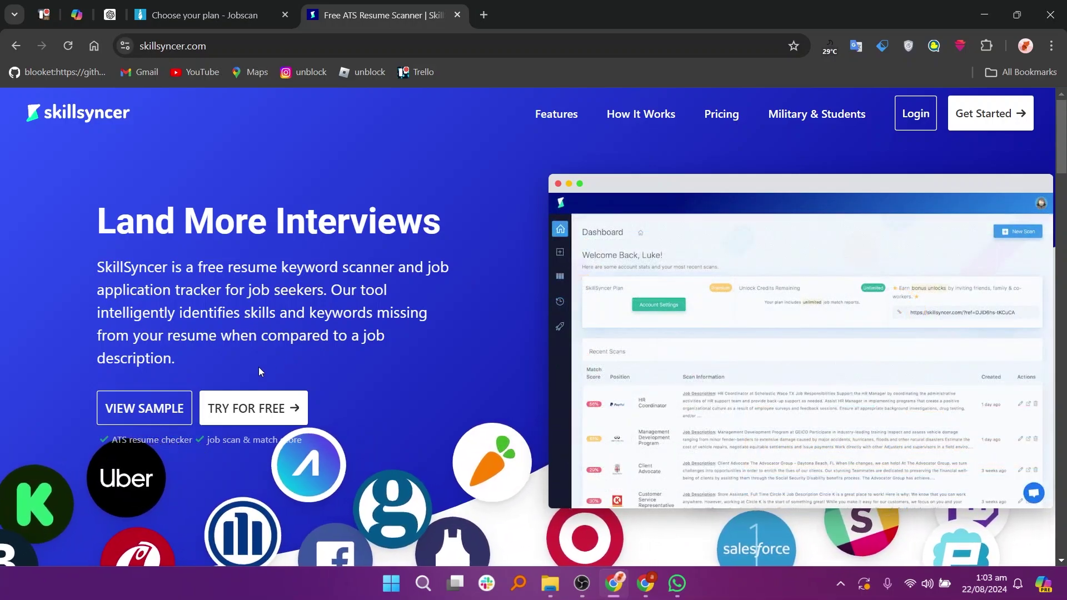
scroll(389, 367, "down", 1)
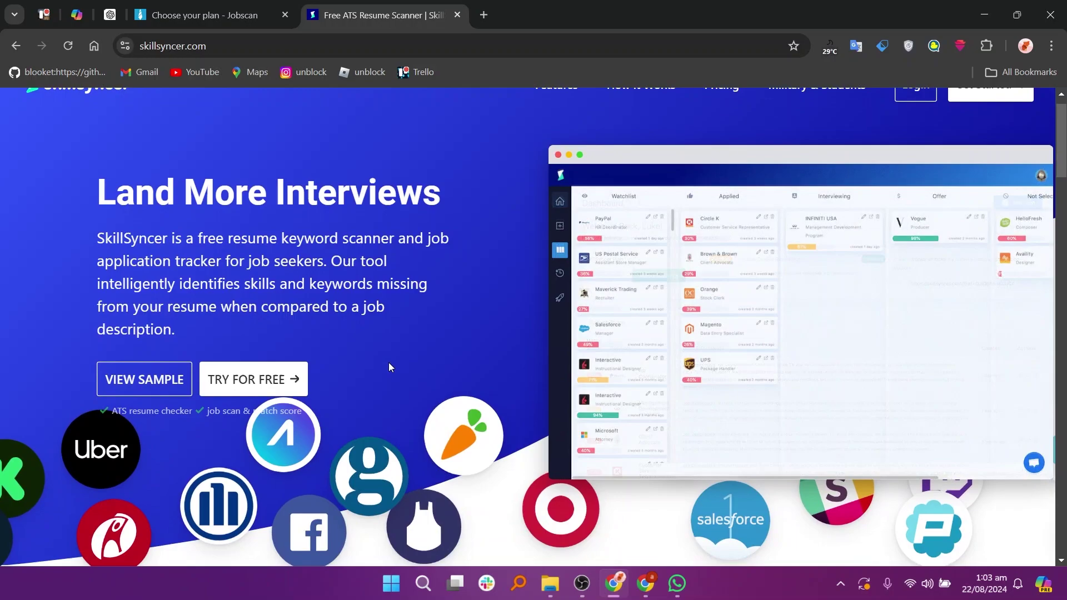
scroll(388, 368, "down", 1)
scroll(389, 368, "down", 5)
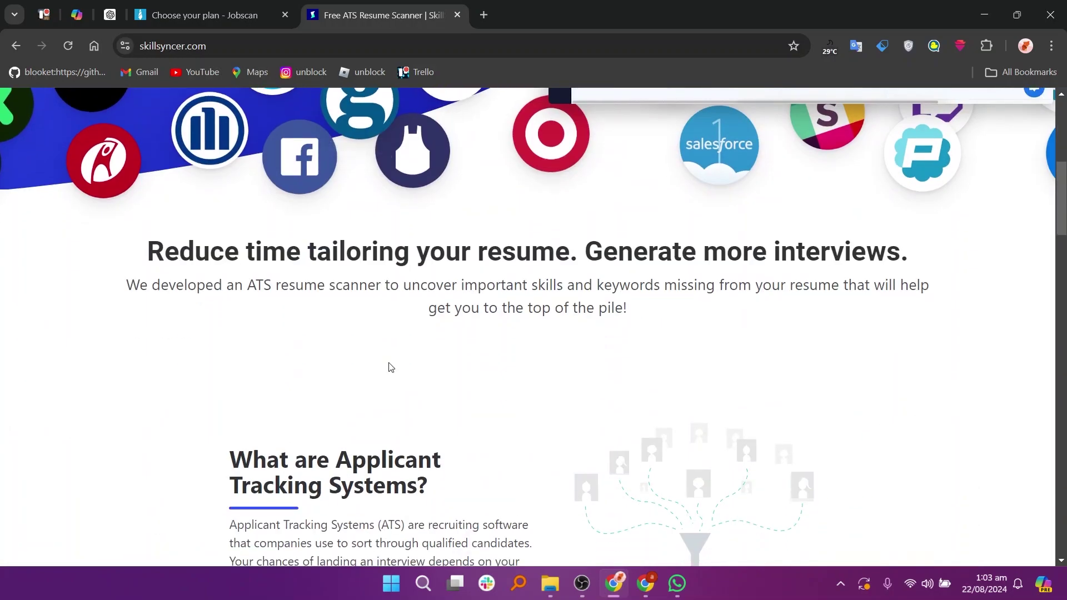
scroll(388, 367, "down", 4)
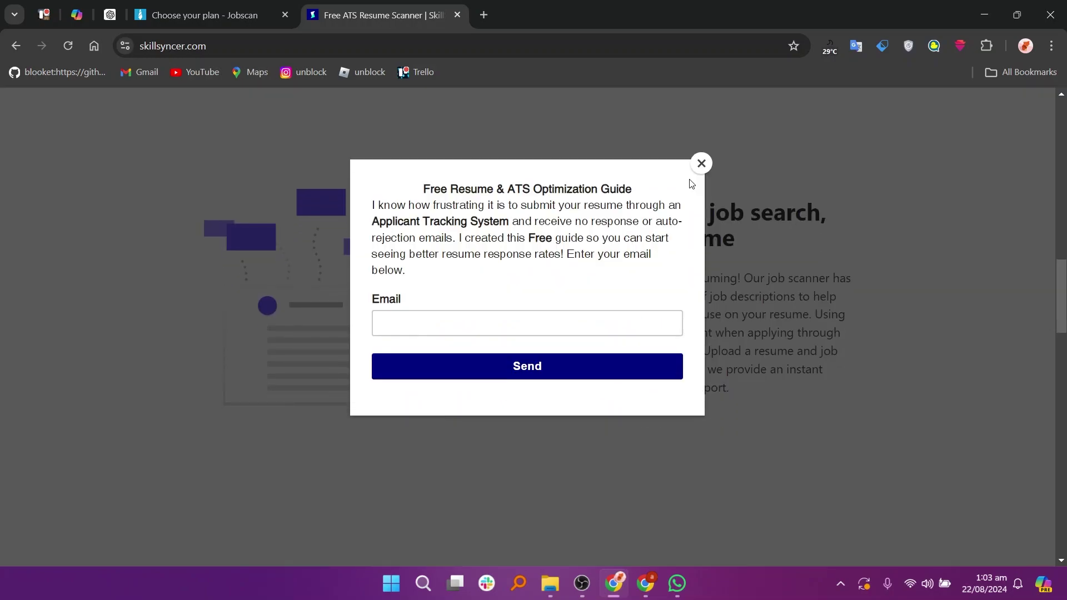
scroll(690, 183, "down", 3)
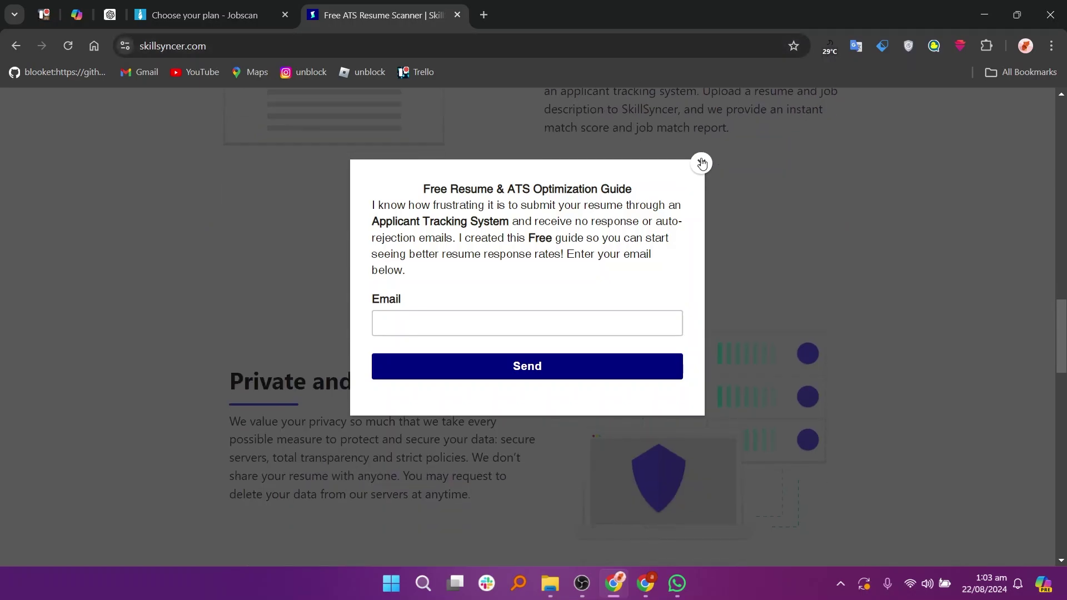
- Close the free resume guide popup and open Pricing from the footer's Product links
left_click(702, 164)
scroll(571, 274, "down", 1)
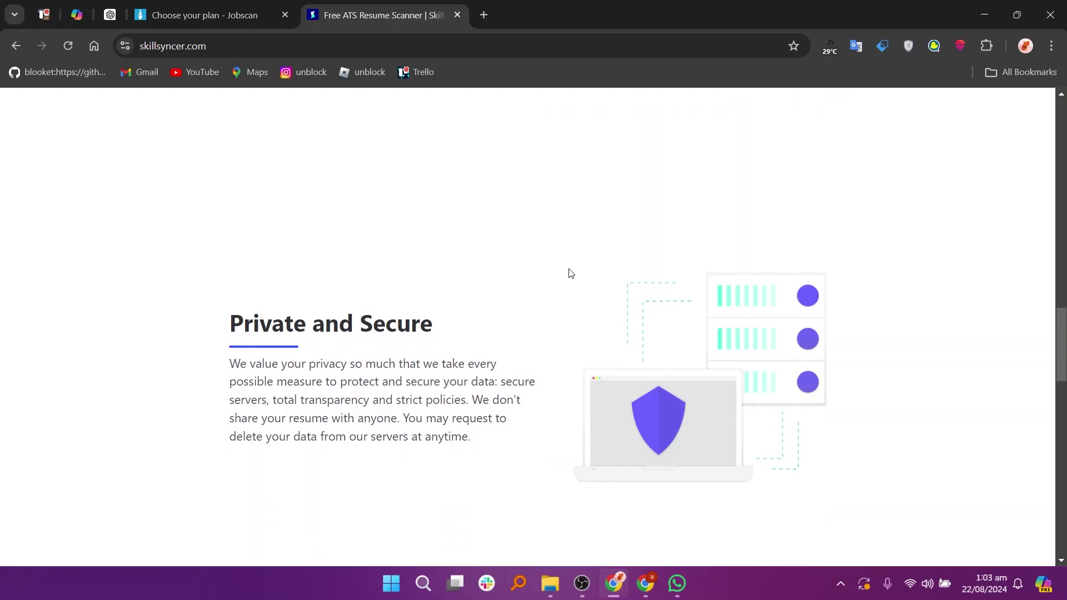
scroll(570, 274, "down", 1)
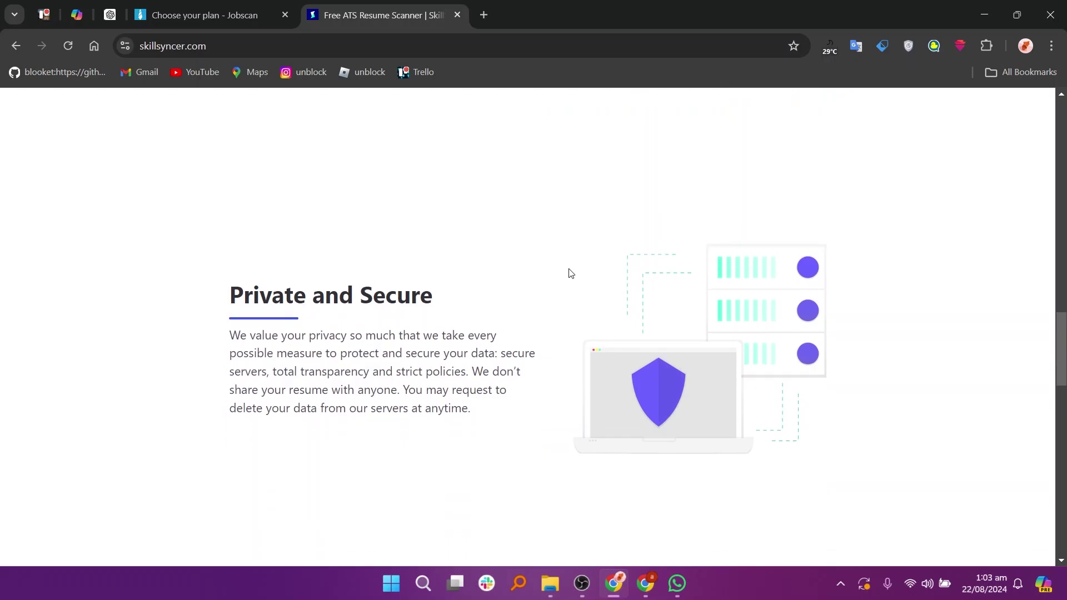
scroll(570, 273, "down", 1)
scroll(569, 268, "down", 3)
scroll(570, 268, "down", 1)
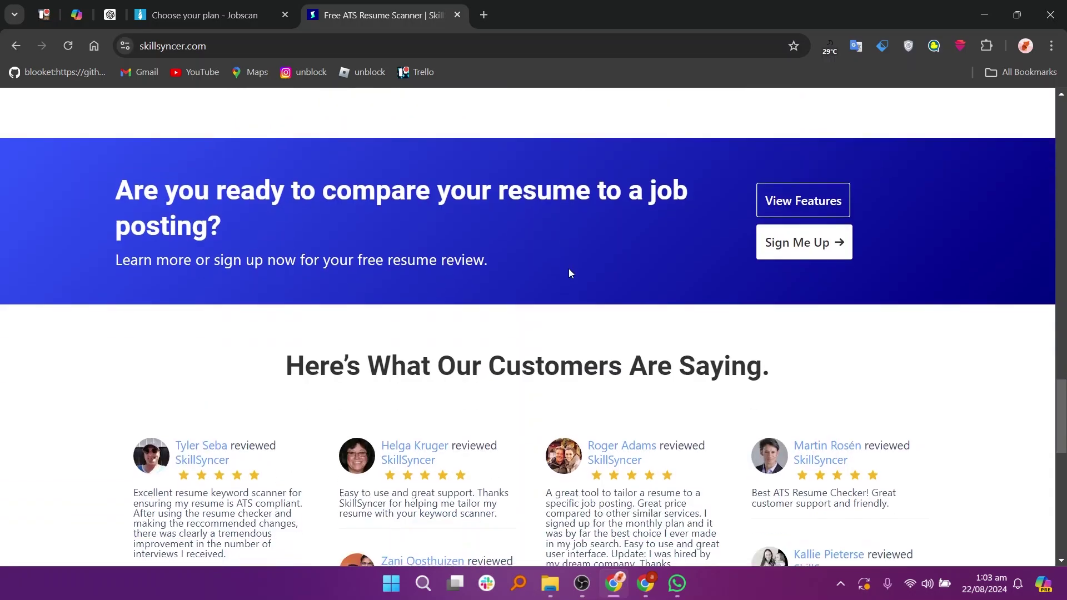
scroll(569, 269, "down", 4)
scroll(570, 273, "down", 2)
scroll(570, 274, "down", 2)
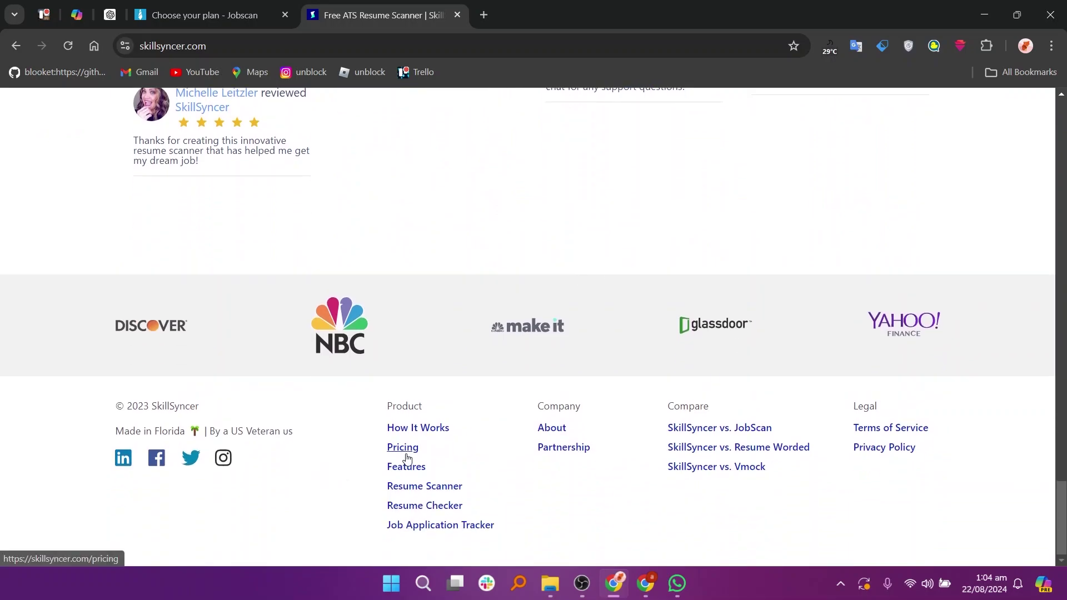
left_click(402, 450)
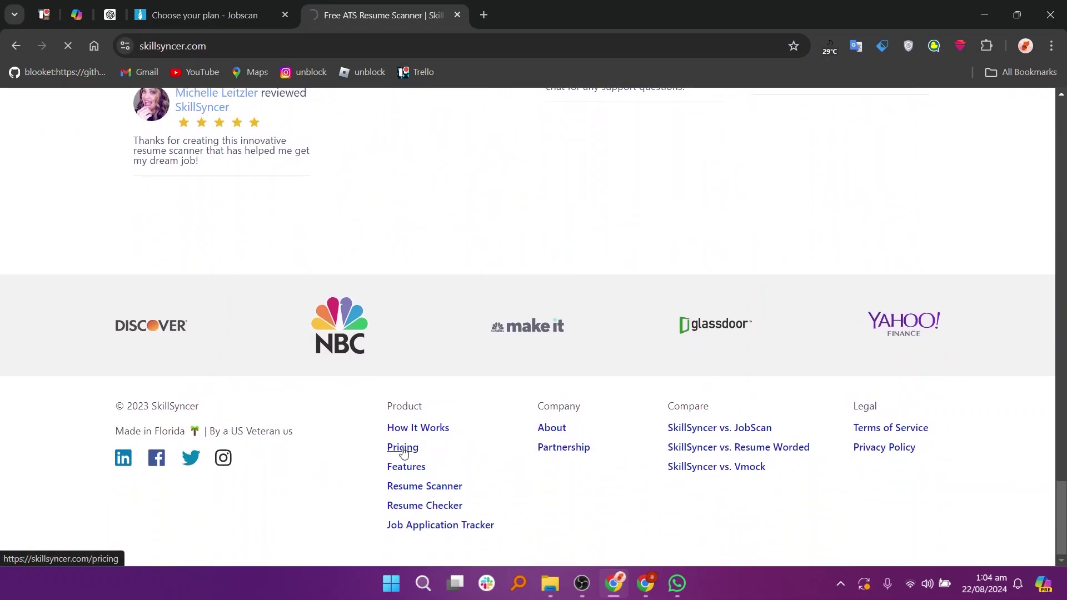